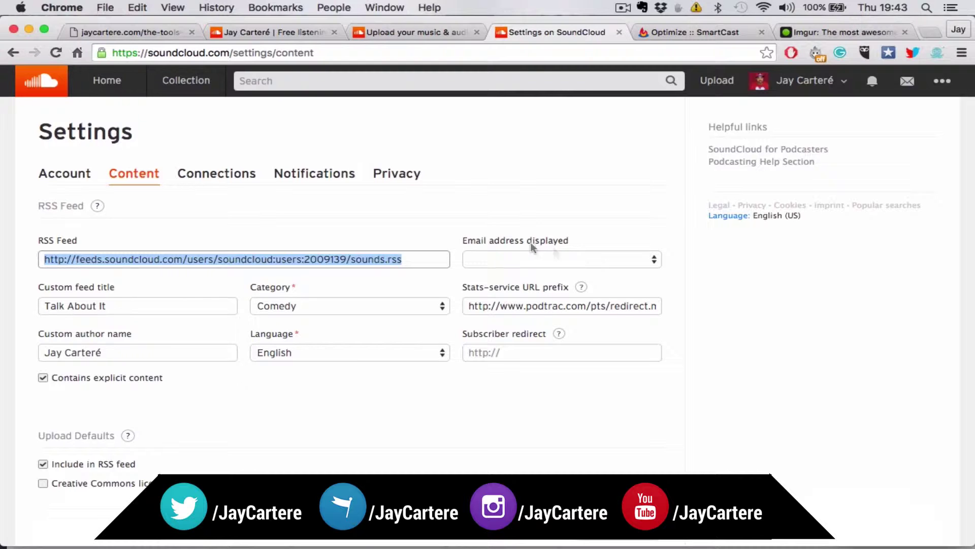
# Go to SoundCloud's account settings page through the account and extra options menus.
pyautogui.click(411, 256)
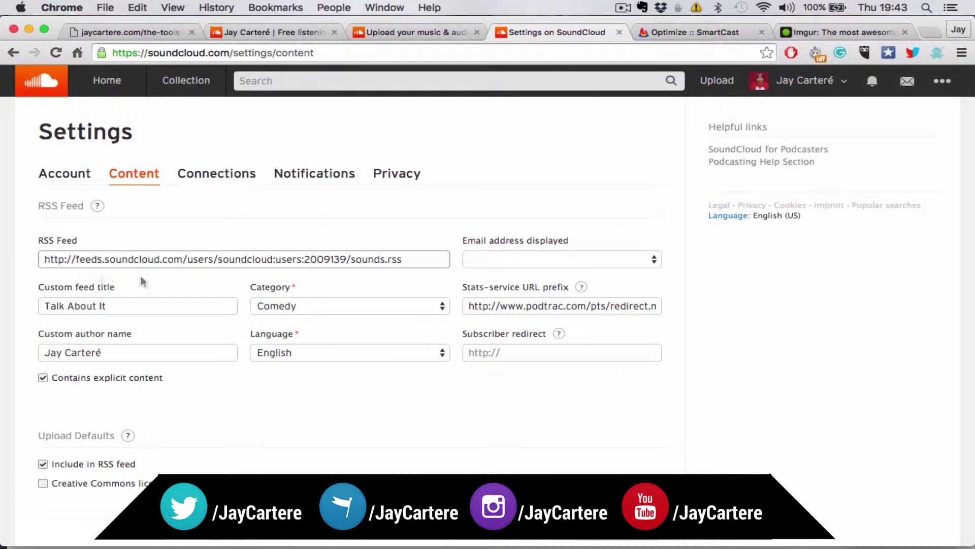
pyautogui.click(844, 86)
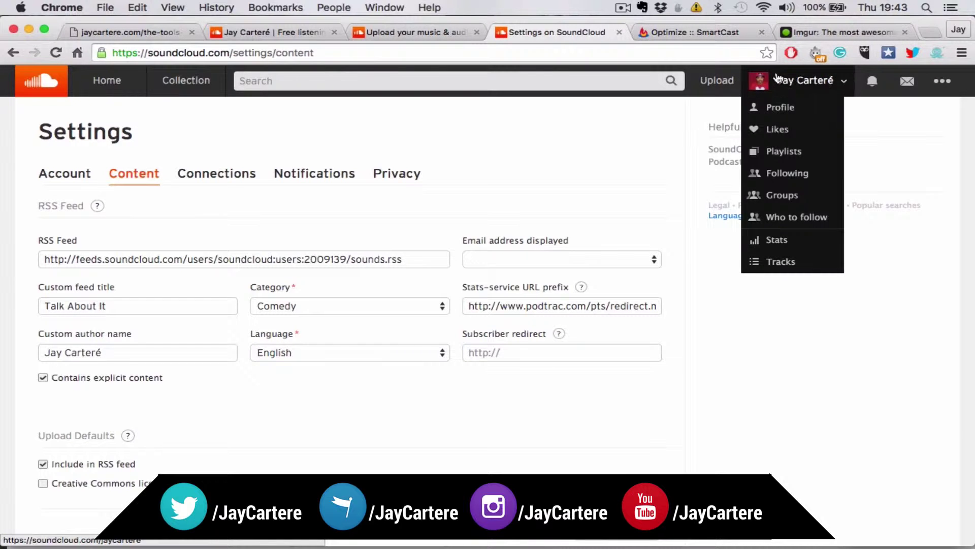
pyautogui.click(942, 84)
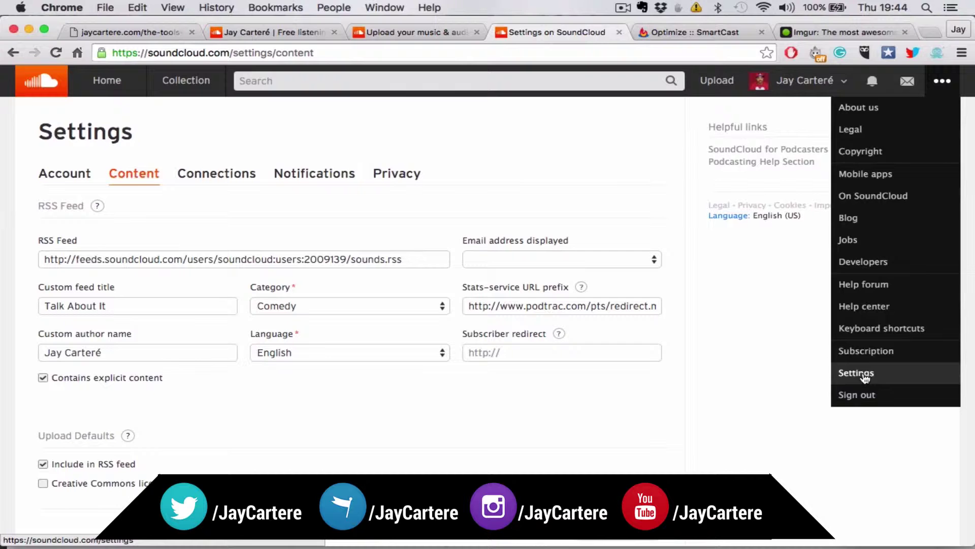
pyautogui.click(82, 151)
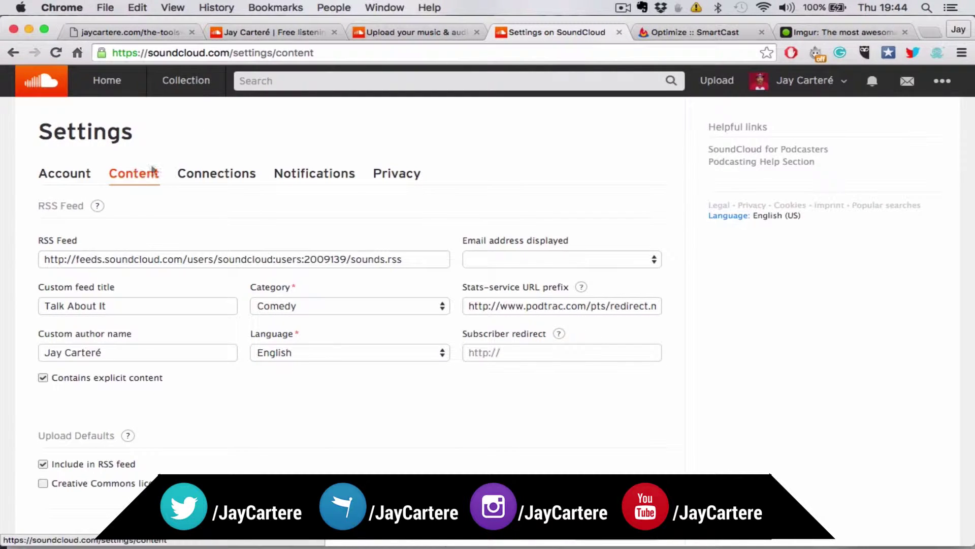
pyautogui.scroll(-2, 458, 122)
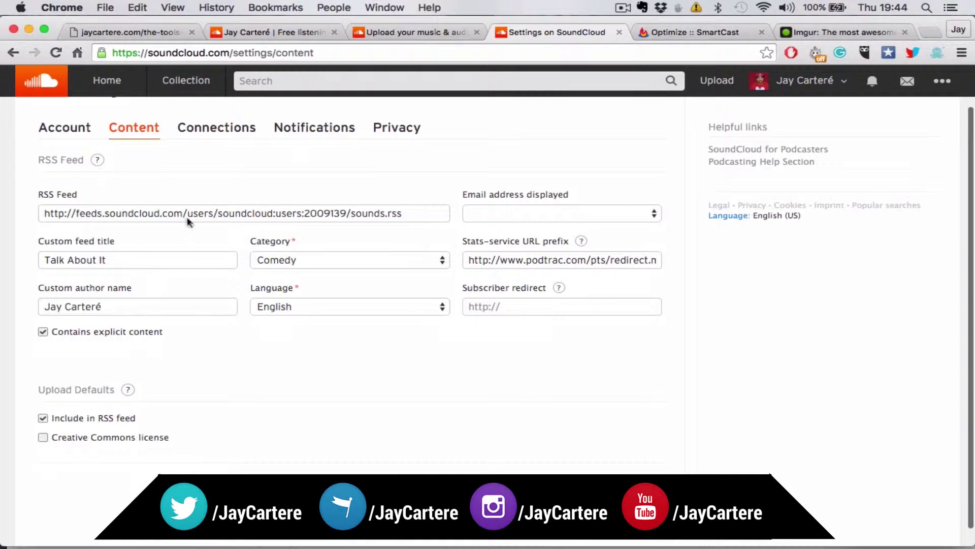
# Copy the podcast's RSS feed address from the SoundCloud settings.
pyautogui.click(104, 260)
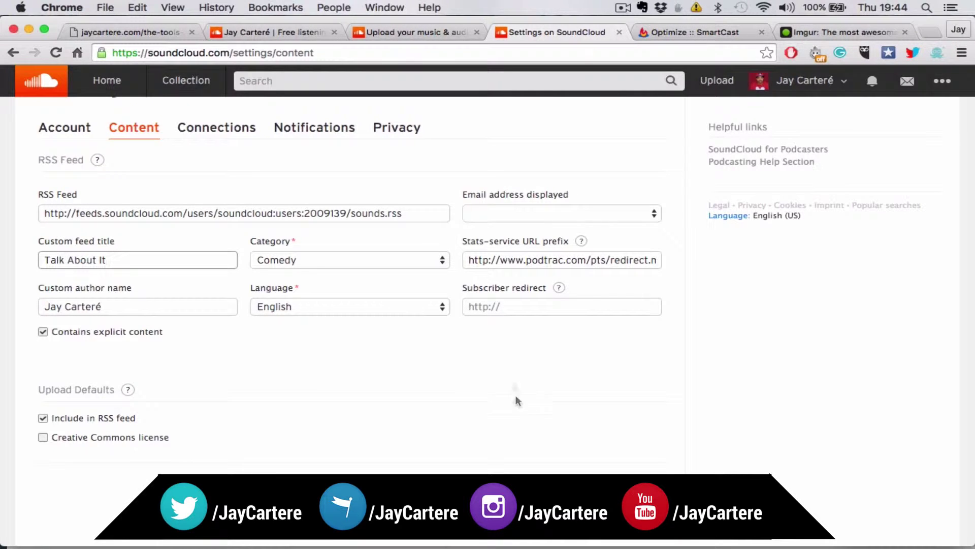
pyautogui.click(410, 213)
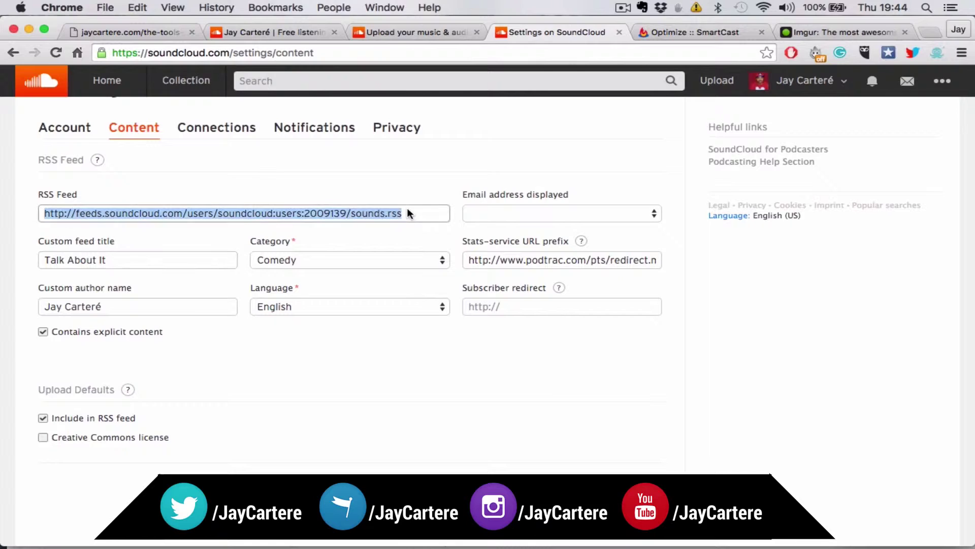
pyautogui.press('super+c')
# Switch to FeedBurner's SmartCast settings for Talk About It and scroll through them.
pyautogui.click(677, 30)
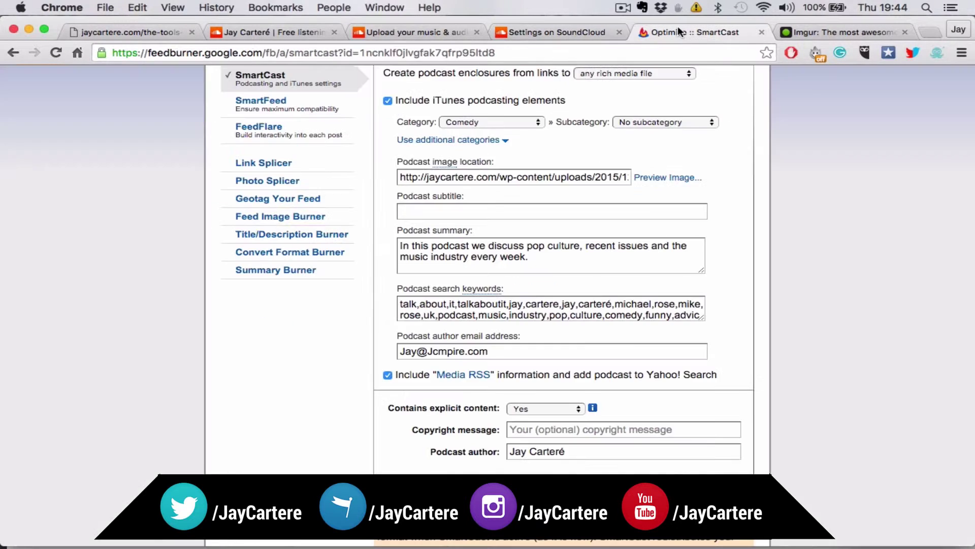
pyautogui.scroll(10, 546, 108)
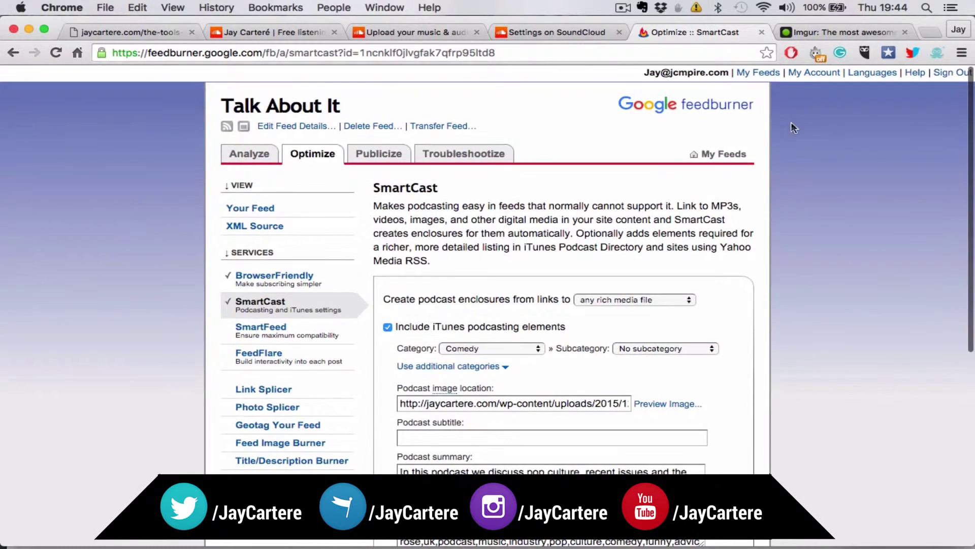
pyautogui.scroll(-1, 822, 173)
pyautogui.scroll(1, 822, 172)
pyautogui.scroll(-1, 822, 173)
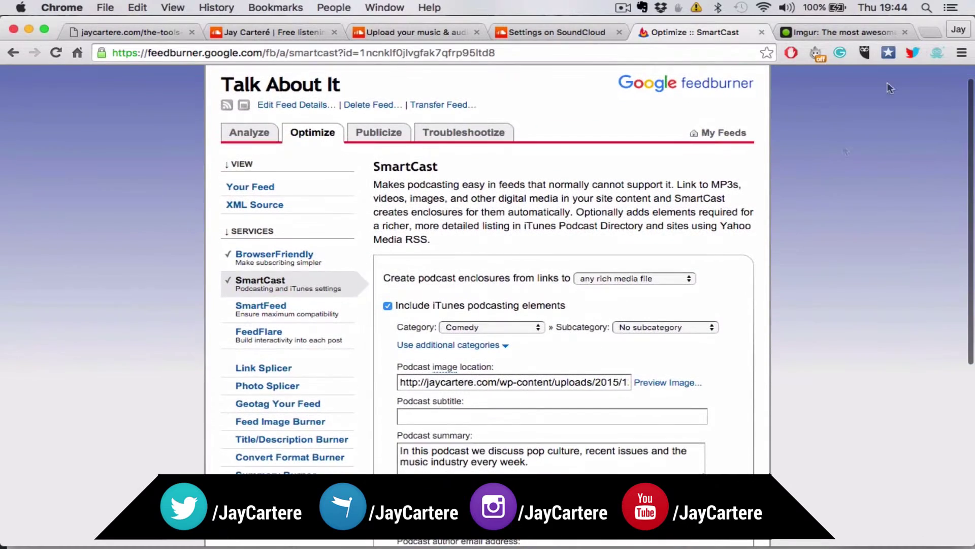
# Dismiss Chrome's main menu and list Chrome's open windows from its Dock icon.
pyautogui.click(960, 53)
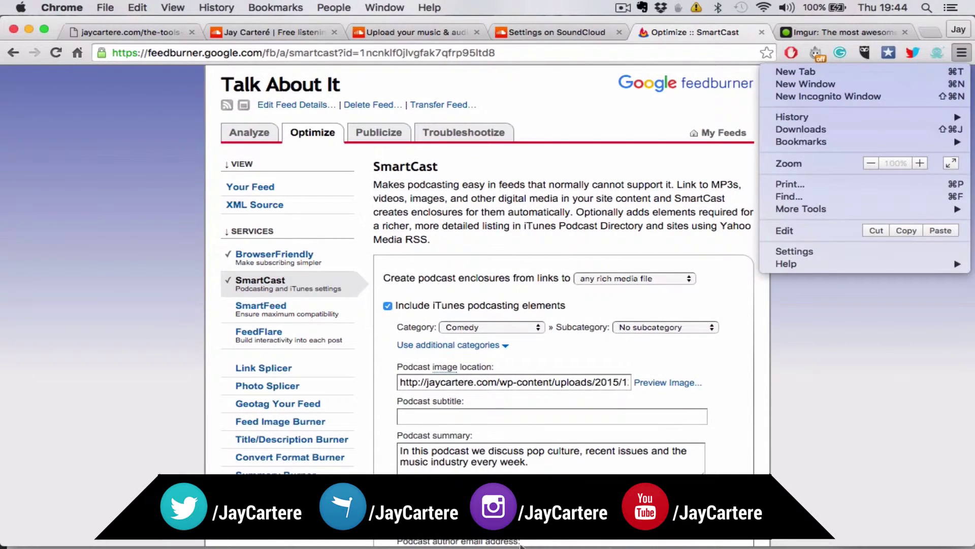
pyautogui.click(84, 446)
pyautogui.moveTo(230, 541)
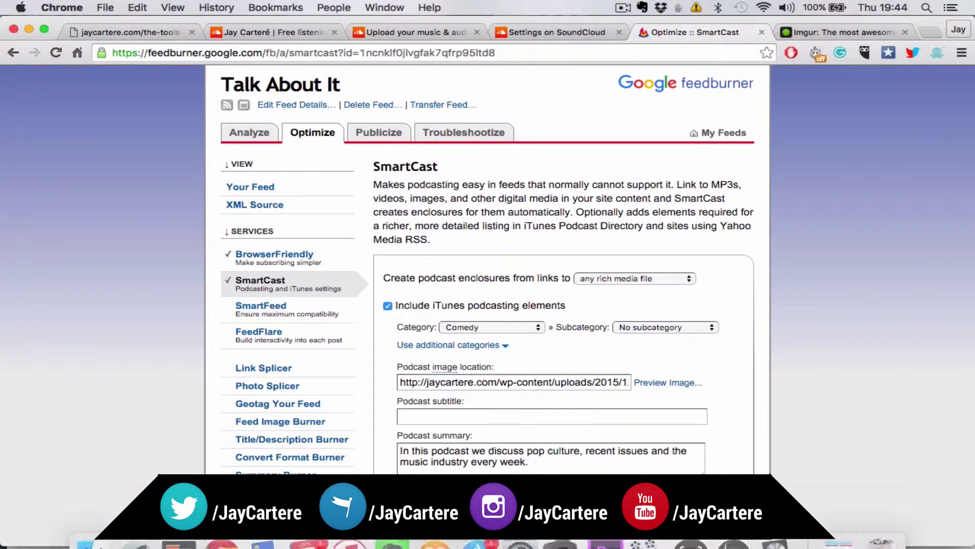
pyautogui.rightClick(222, 542)
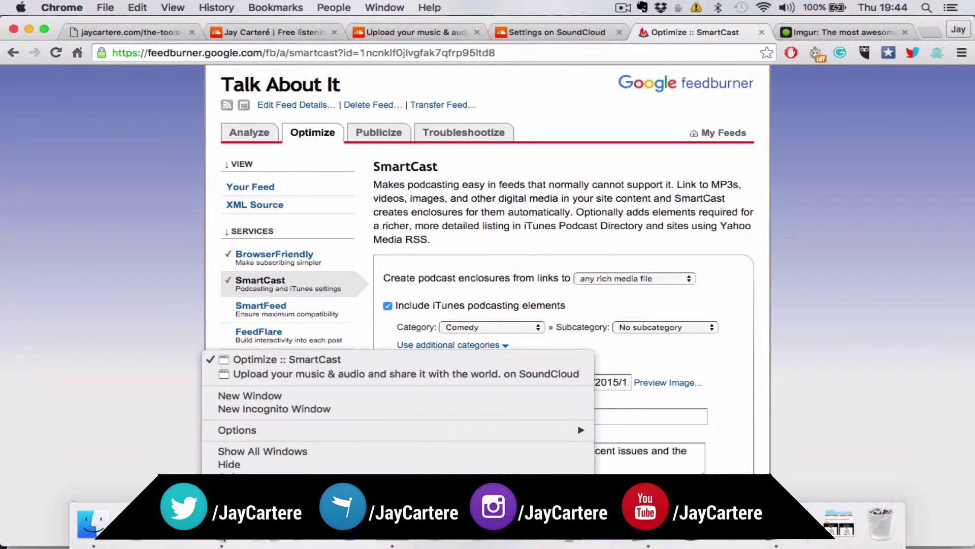
pyautogui.click(263, 375)
pyautogui.click(320, 64)
pyautogui.write('feedburne')
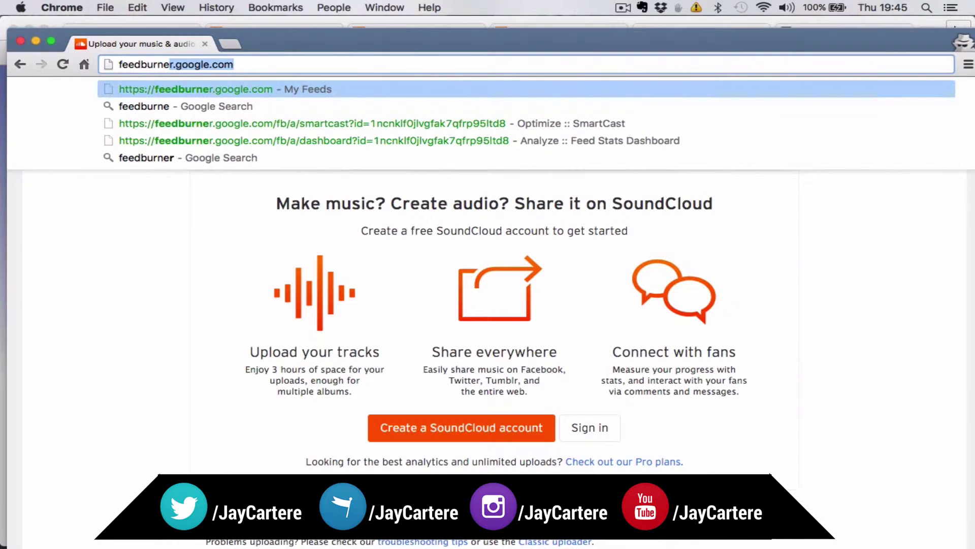
pyautogui.press('Return')
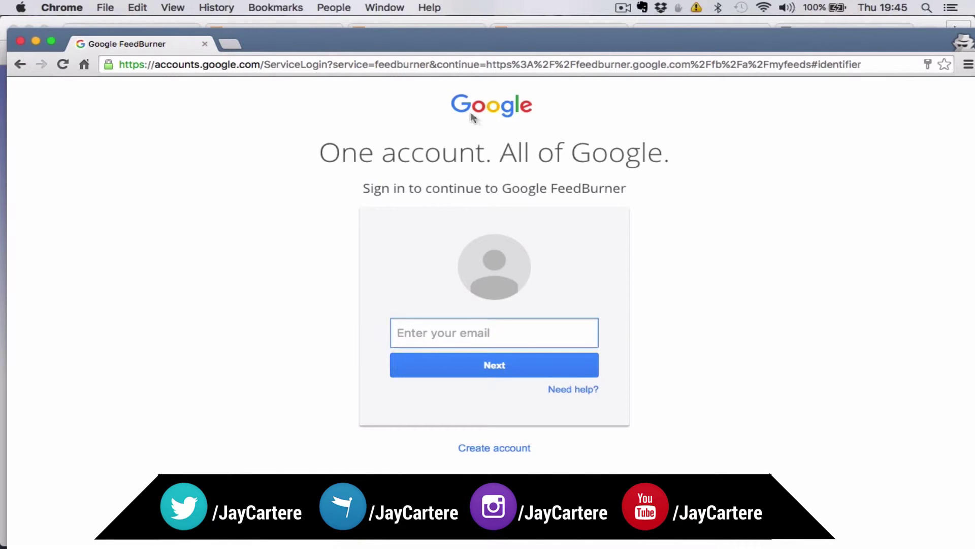
pyautogui.click(205, 44)
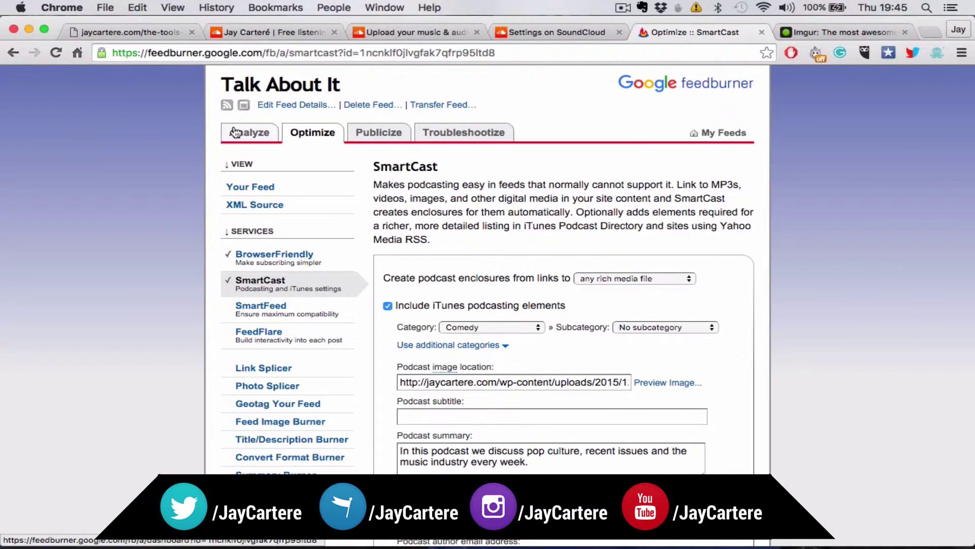
# On My Feeds, paste the SoundCloud RSS address to burn and tick 'I am a podcaster!'.
pyautogui.click(724, 135)
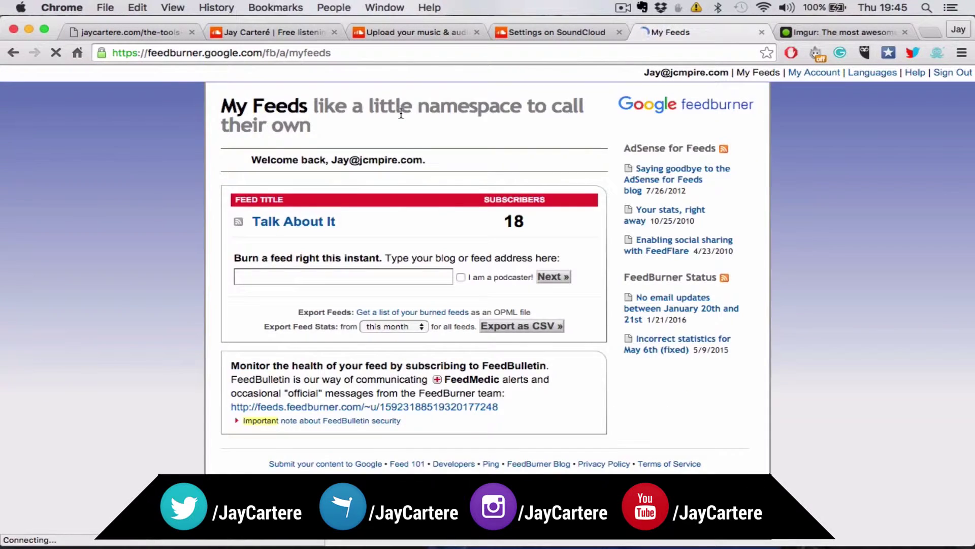
pyautogui.click(345, 275)
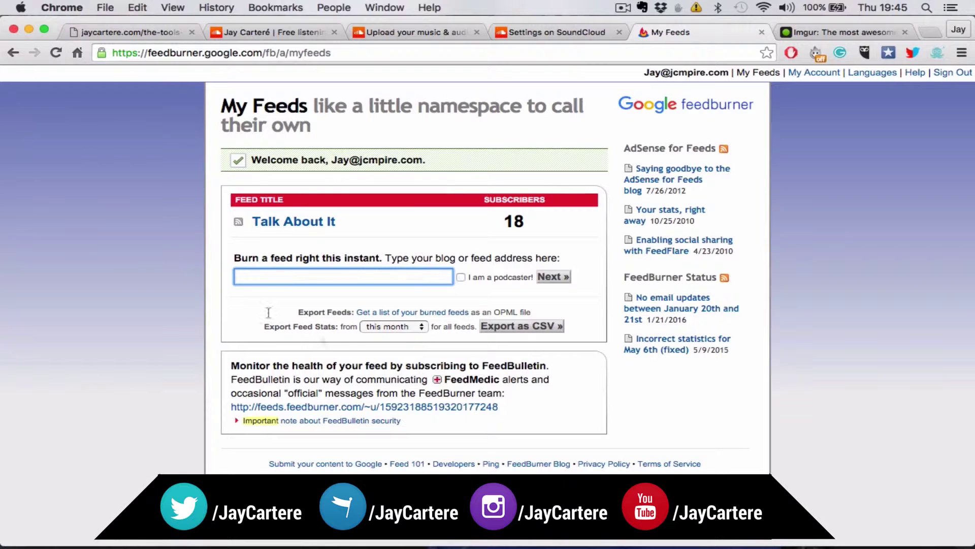
pyautogui.press('super+v')
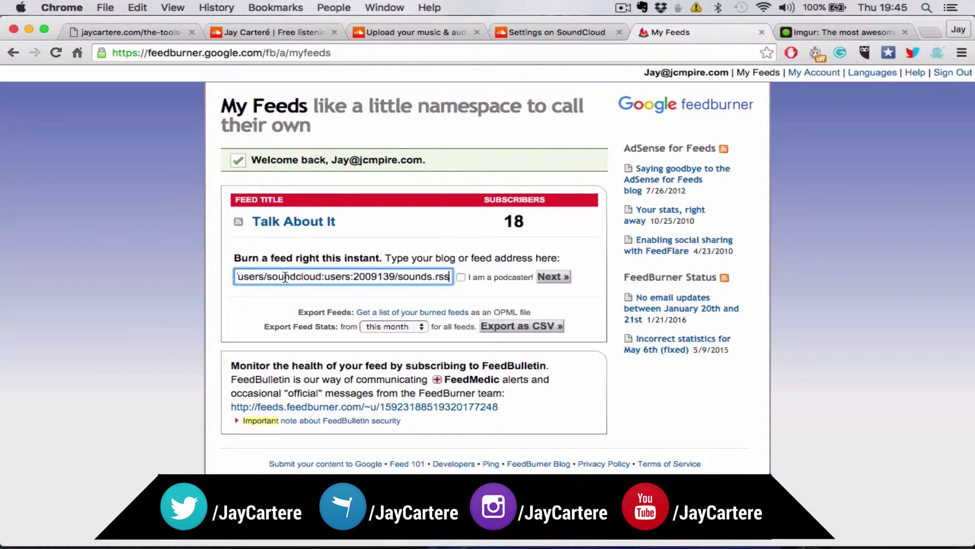
pyautogui.click(461, 277)
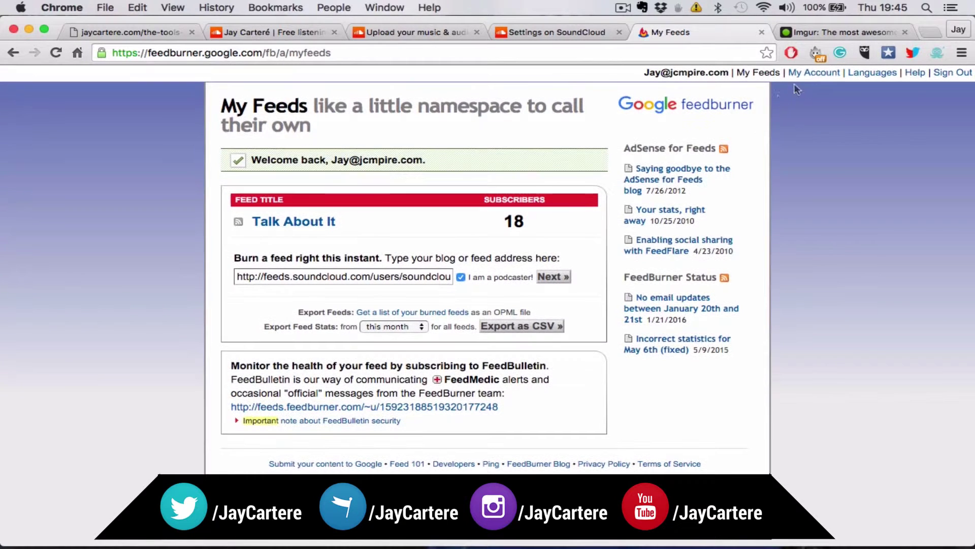
pyautogui.rightClick(18, 54)
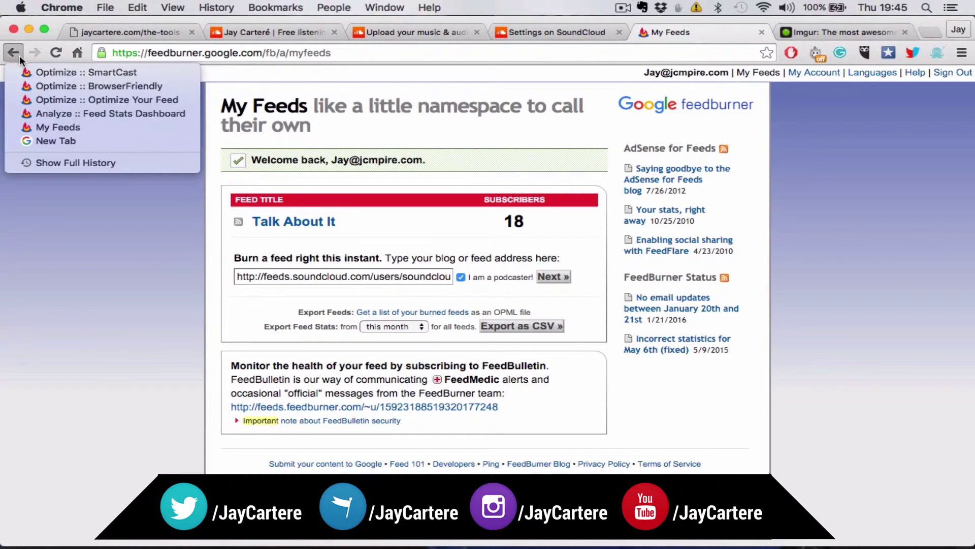
pyautogui.click(38, 73)
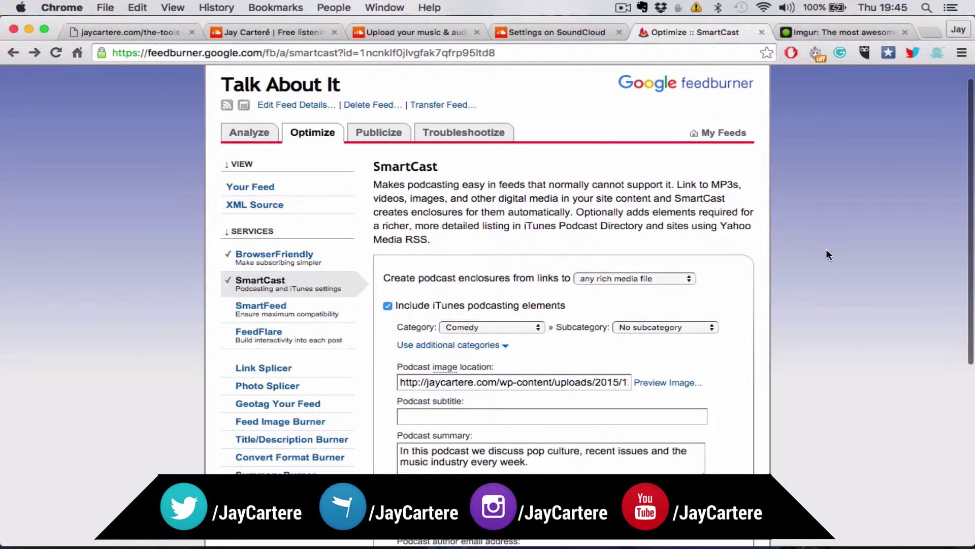
pyautogui.scroll(-3, 826, 248)
pyautogui.scroll(4, 825, 248)
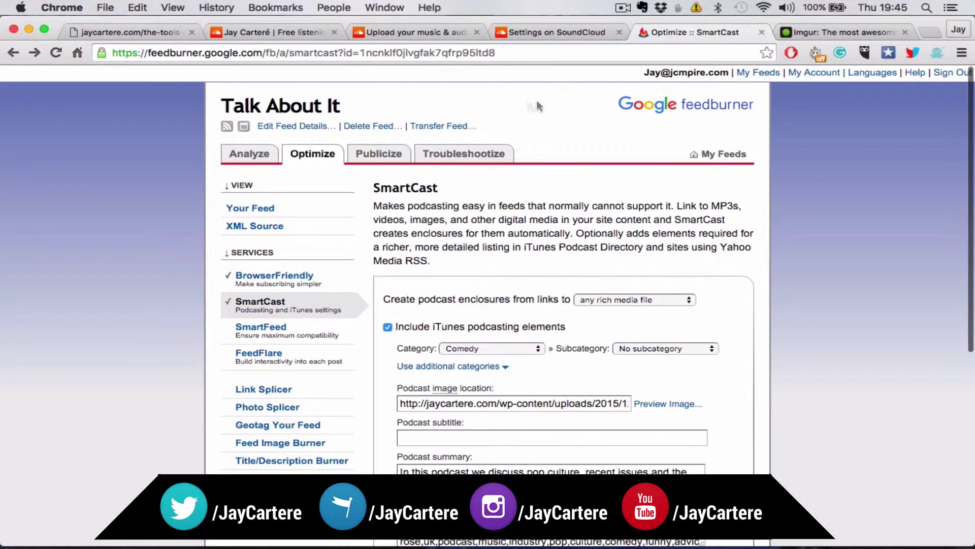
pyautogui.click(765, 76)
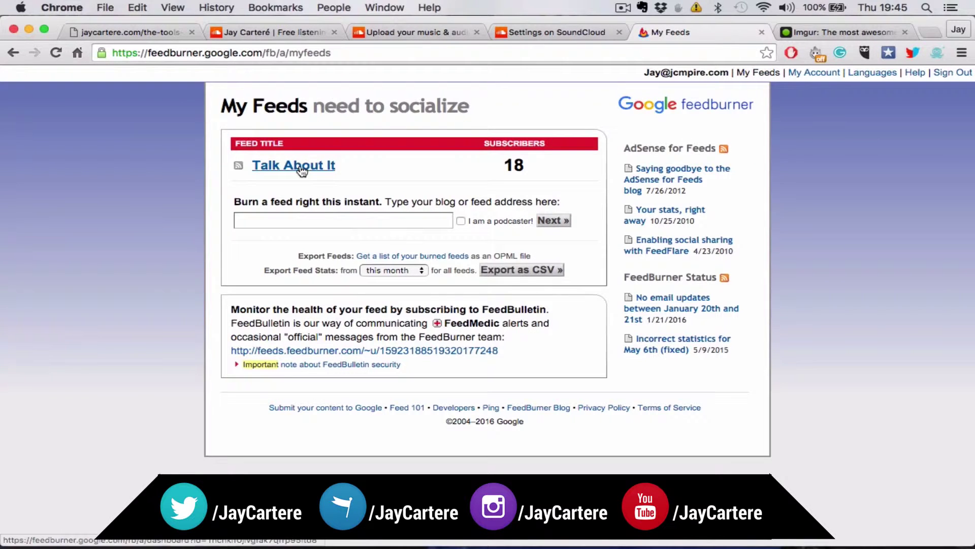
pyautogui.click(302, 167)
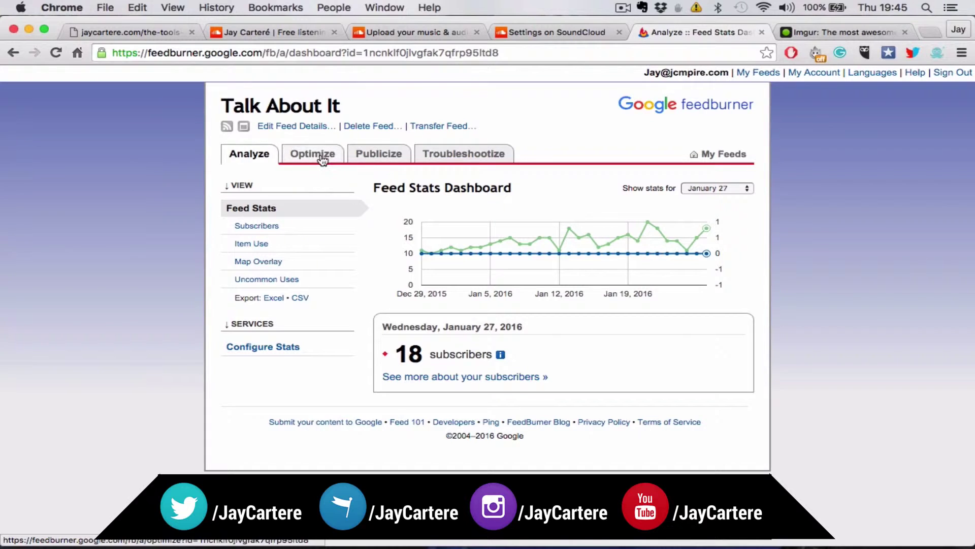
pyautogui.click(322, 159)
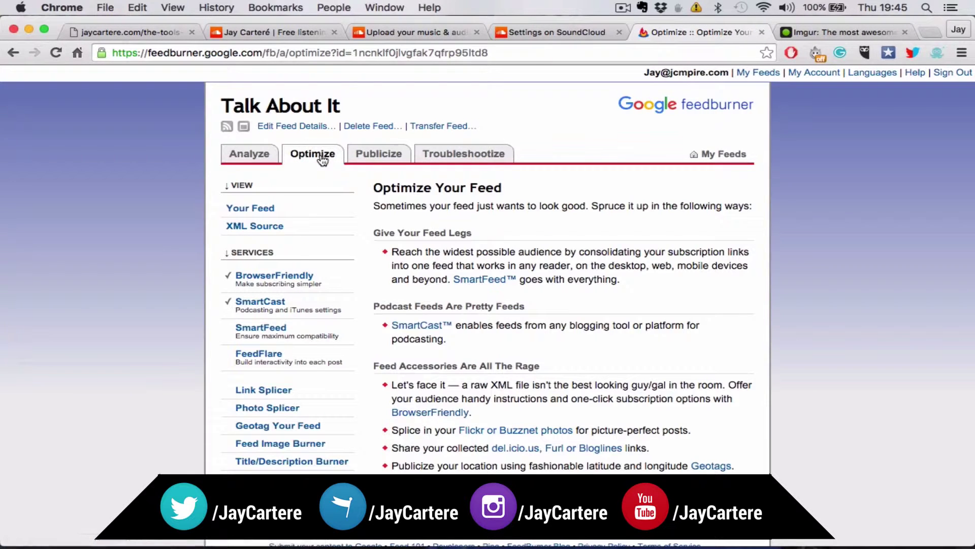
# In SmartCast settings, fetch the Imgur page address for the podcast image location field.
pyautogui.click(274, 308)
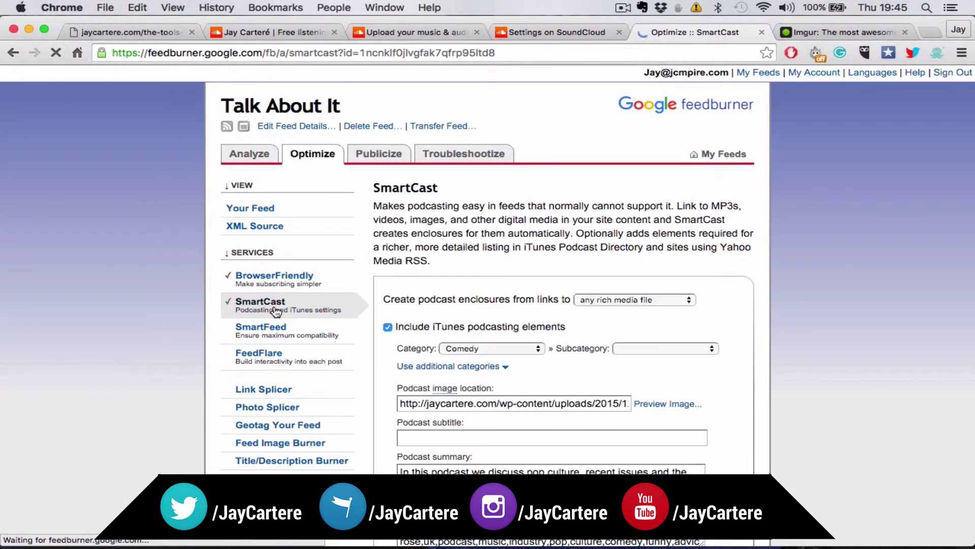
pyautogui.scroll(-3, 895, 277)
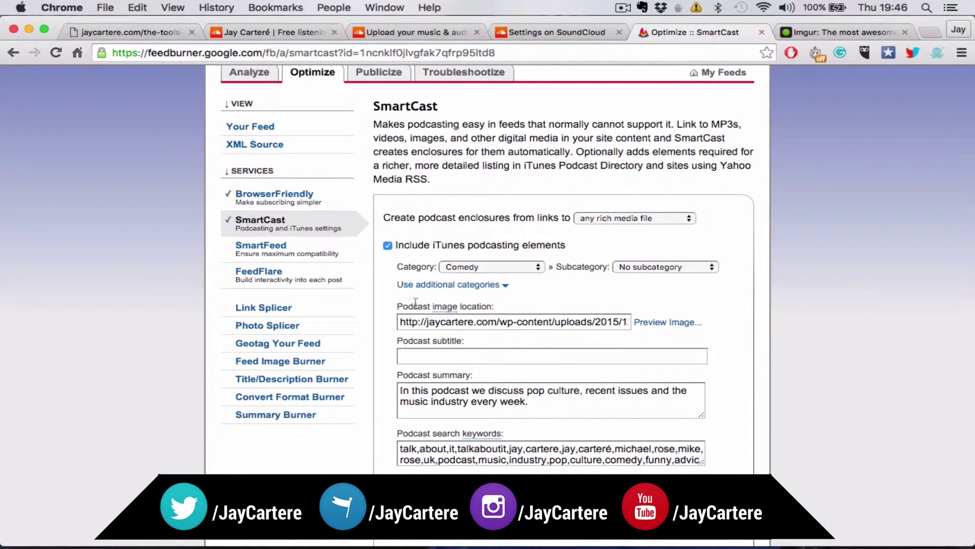
pyautogui.click(524, 319)
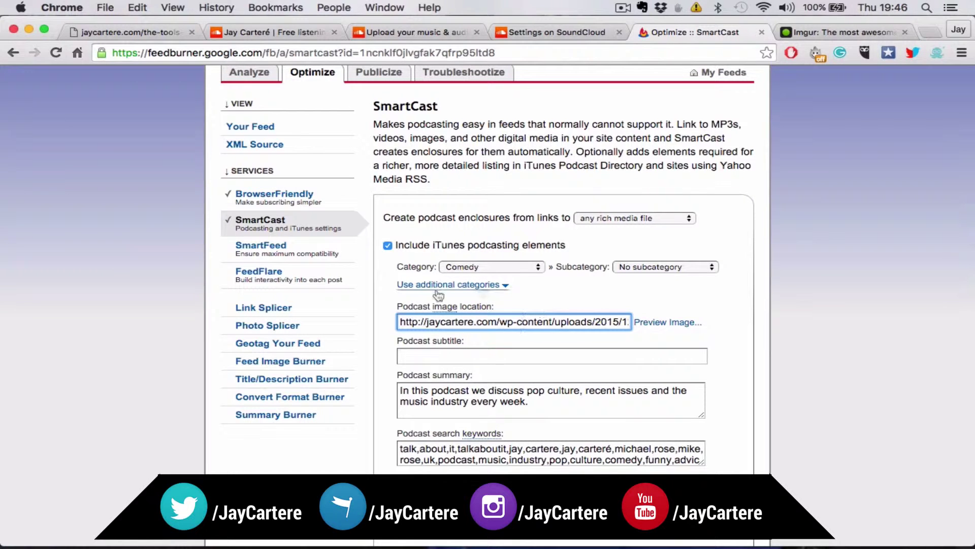
pyautogui.click(828, 31)
pyautogui.click(487, 48)
pyautogui.click(667, 31)
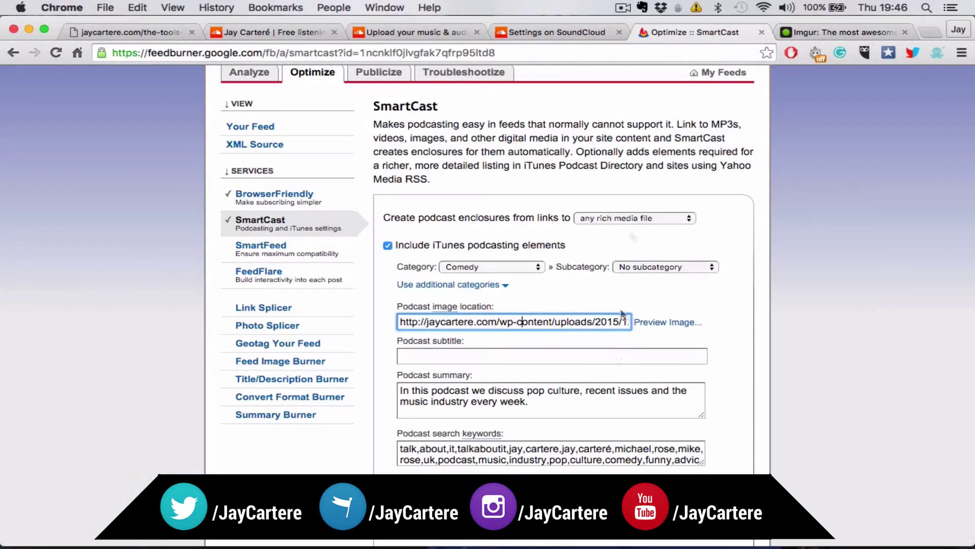
# Resize the search keywords box so the full list ending in london,uk shows.
pyautogui.scroll(-2, 558, 305)
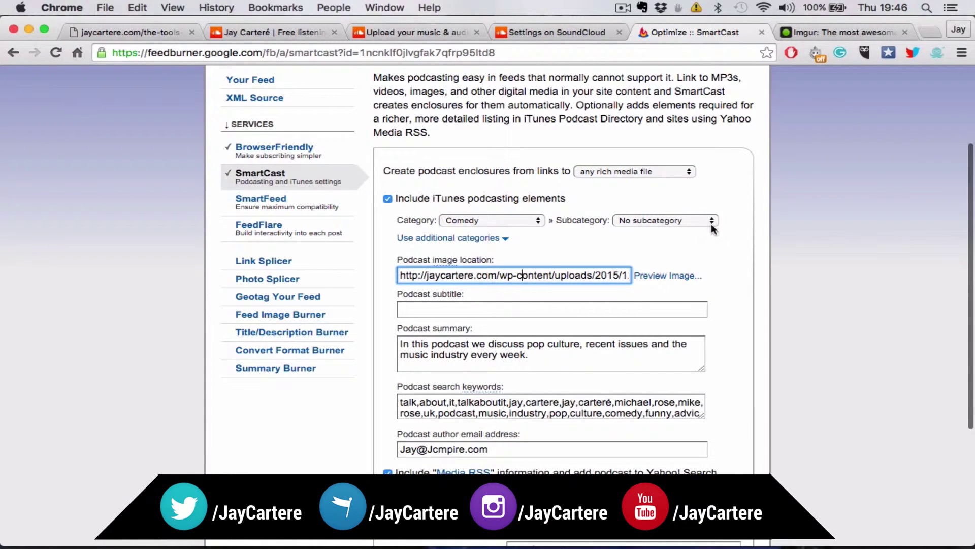
pyautogui.scroll(-3, 794, 254)
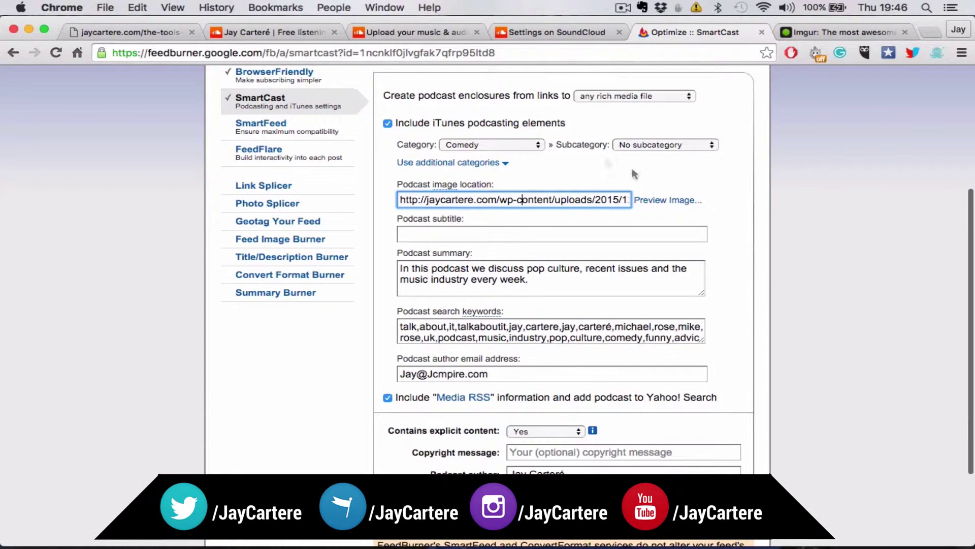
pyautogui.scroll(-3, 634, 175)
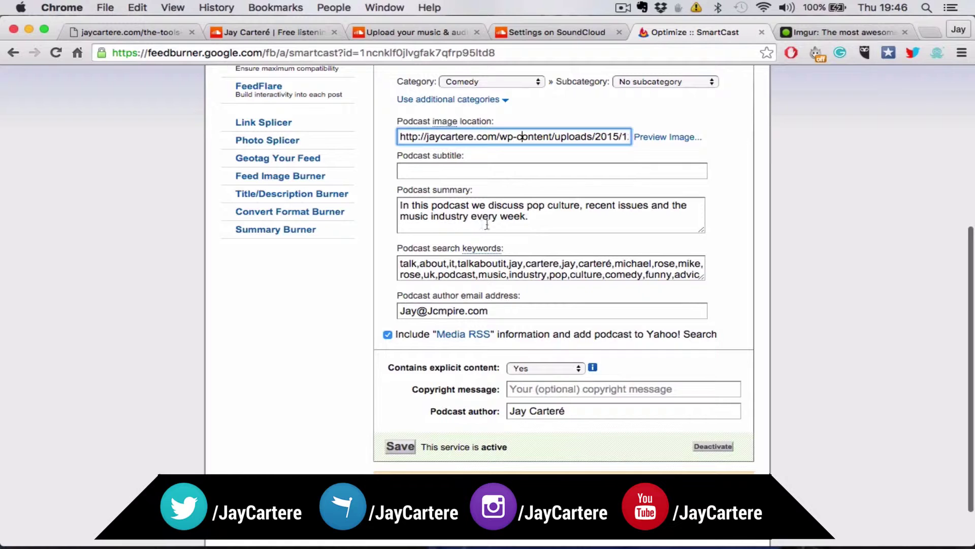
pyautogui.click(527, 220)
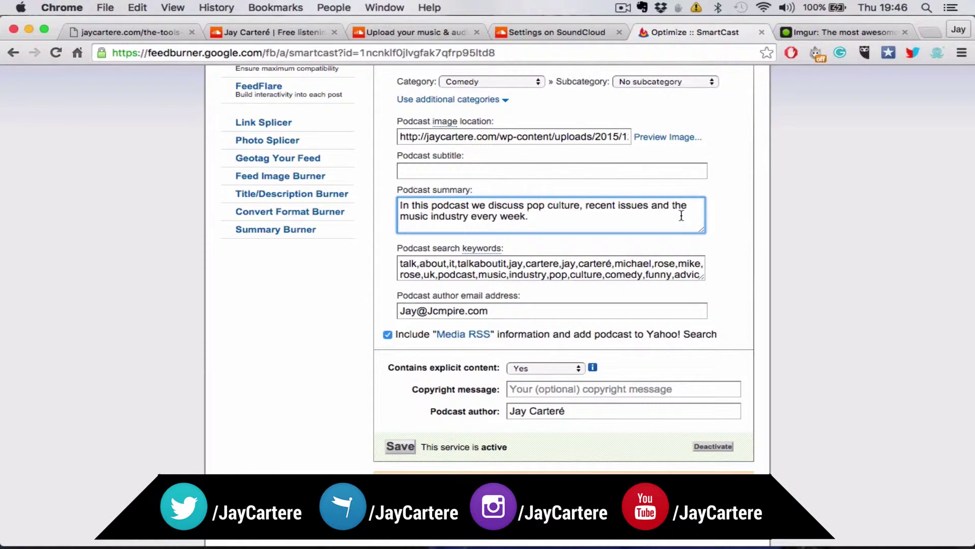
pyautogui.scroll(-1, 791, 245)
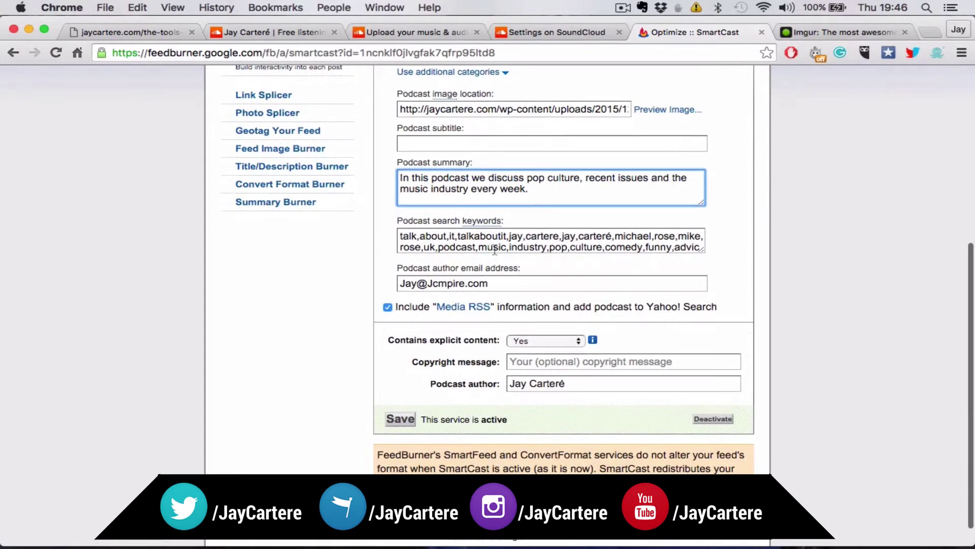
pyautogui.click(419, 237)
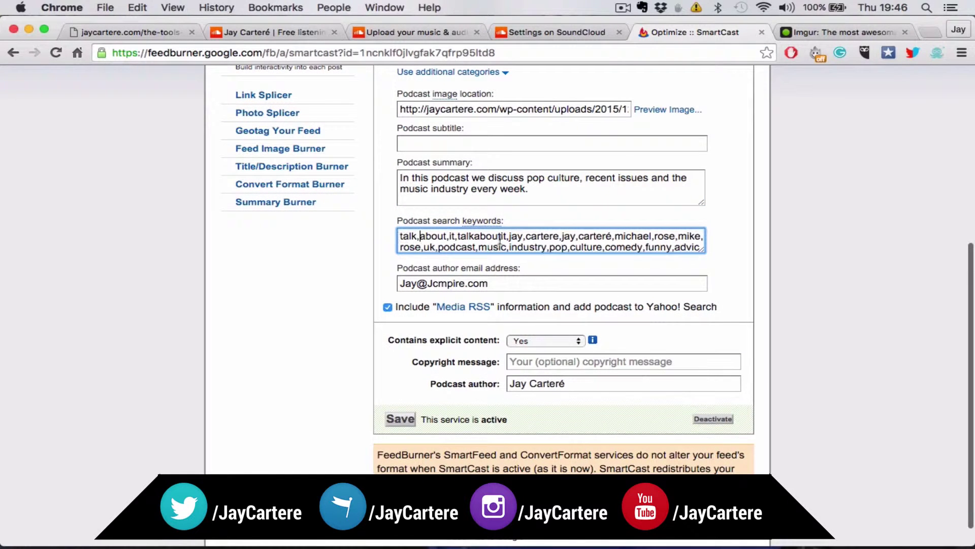
pyautogui.scroll(-1, 791, 248)
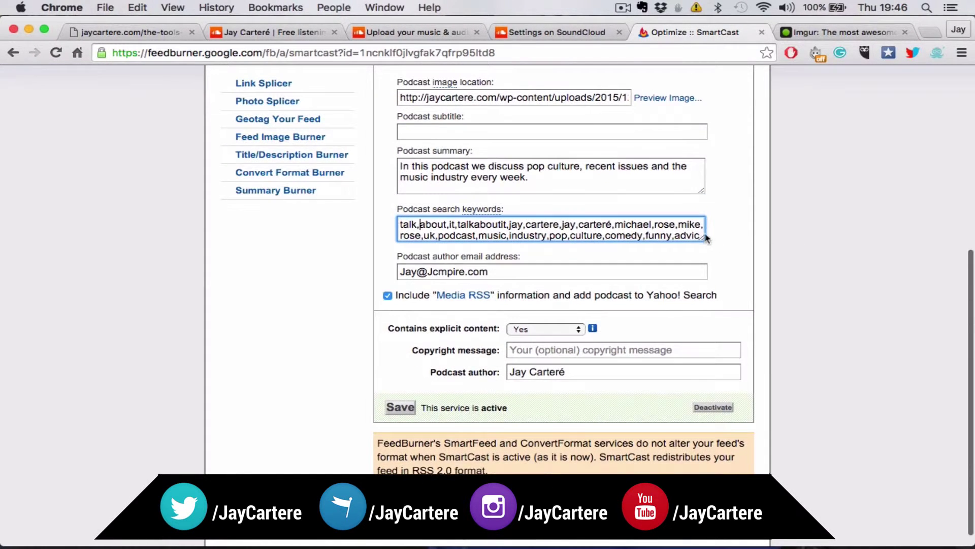
pyautogui.moveTo(702, 237); pyautogui.dragTo(739, 266)
pyautogui.press('super+a')
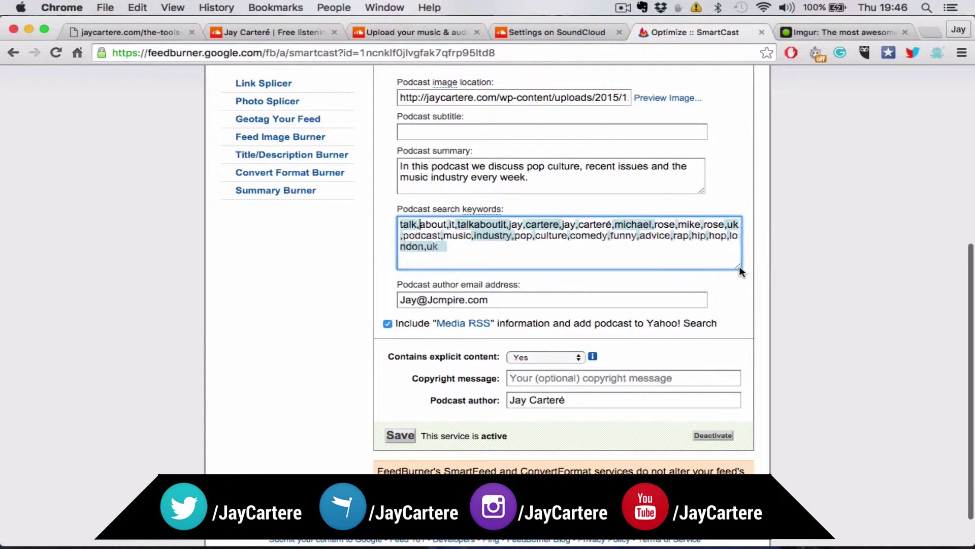
pyautogui.moveTo(703, 191)
pyautogui.mouseDown()
pyautogui.moveTo(711, 205)
pyautogui.moveTo(698, 186)
pyautogui.mouseUp()
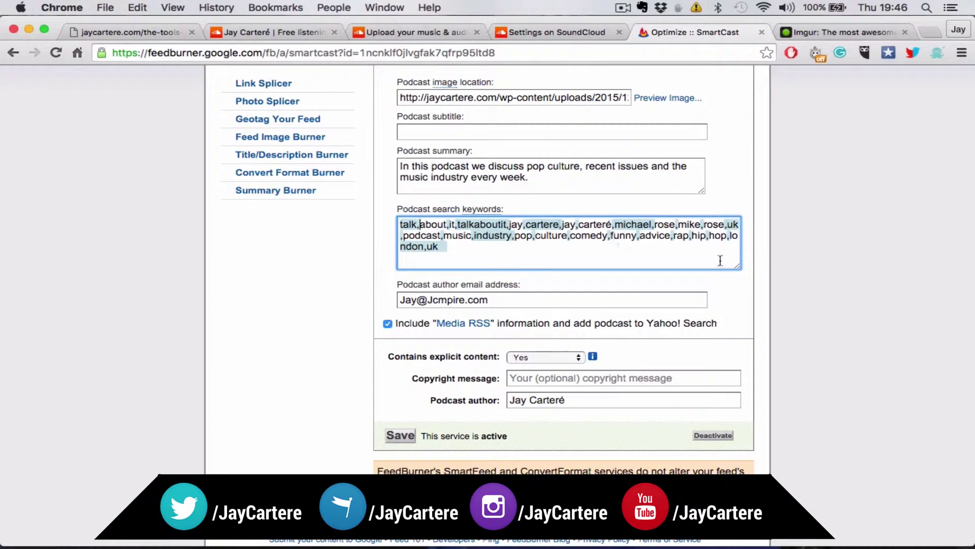
pyautogui.moveTo(734, 269); pyautogui.dragTo(729, 251)
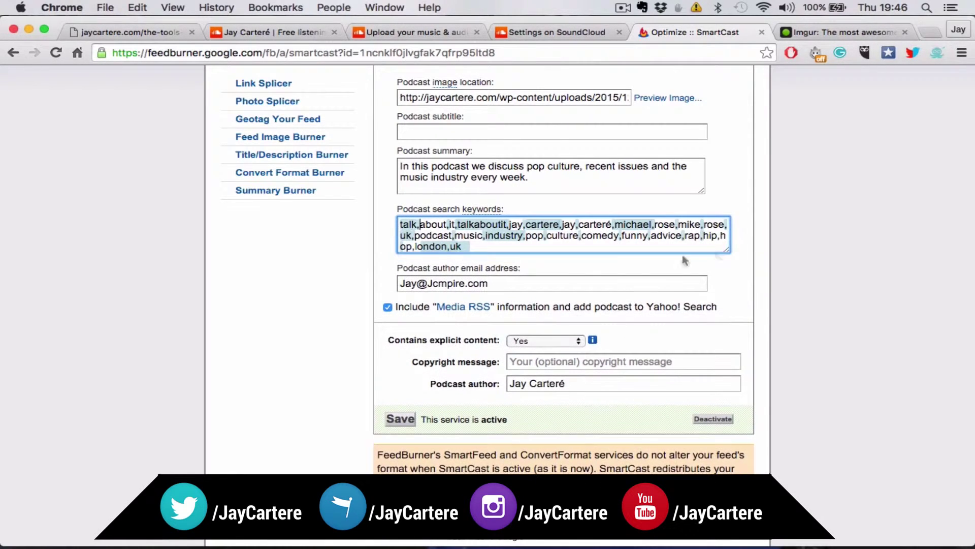
# Save the Talk About It SmartCast settings from the bottom of the form.
pyautogui.scroll(-1, 594, 285)
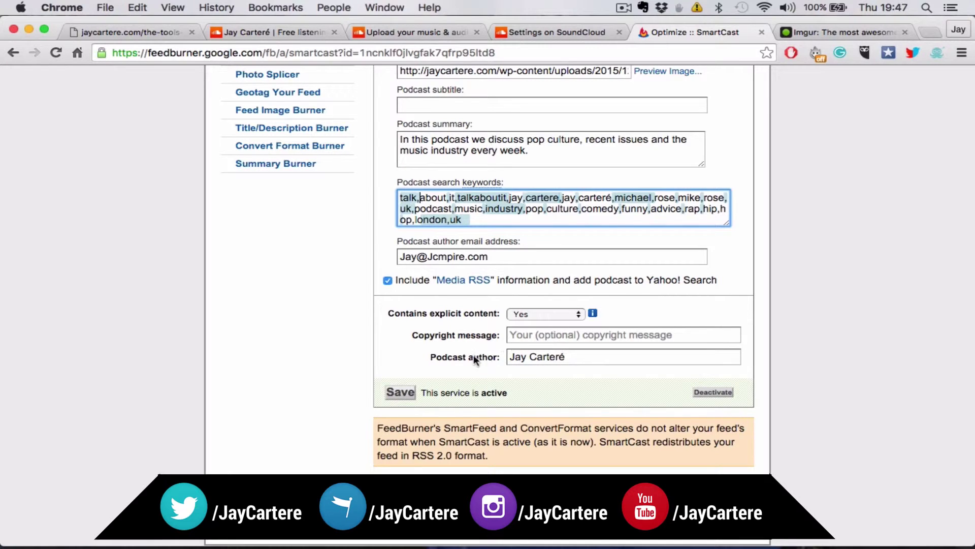
pyautogui.click(406, 390)
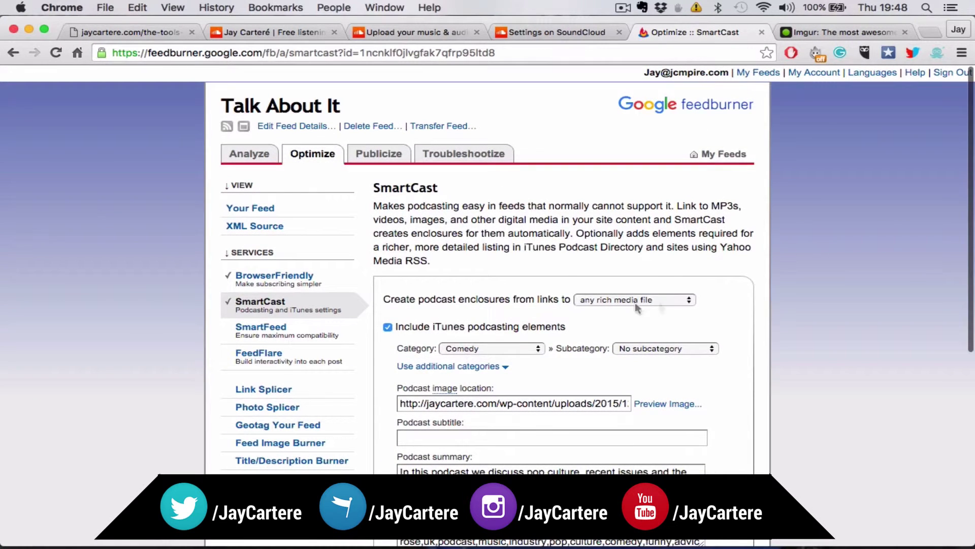
# Open Talk About It's feed details and select the TalkAboutItPodcast feed address.
pyautogui.click(283, 127)
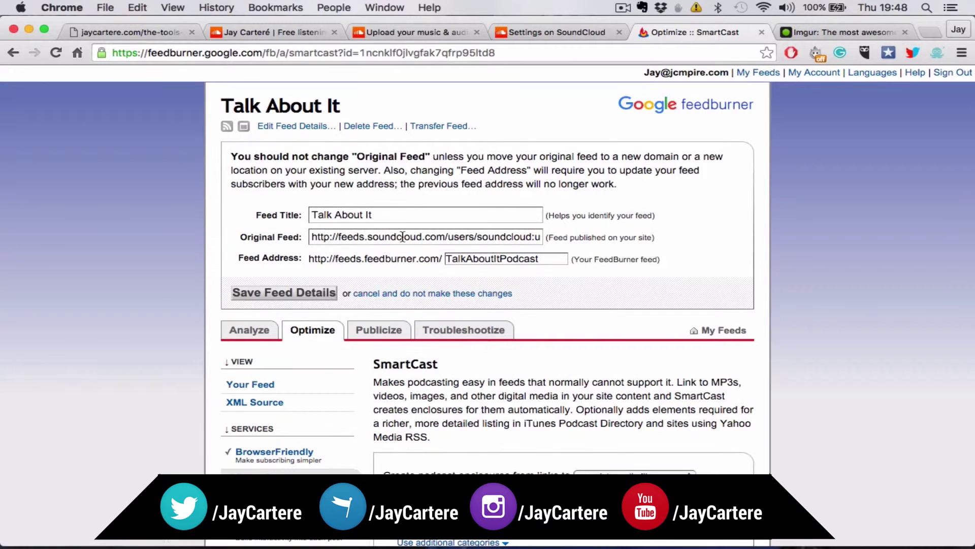
pyautogui.doubleClick(548, 259)
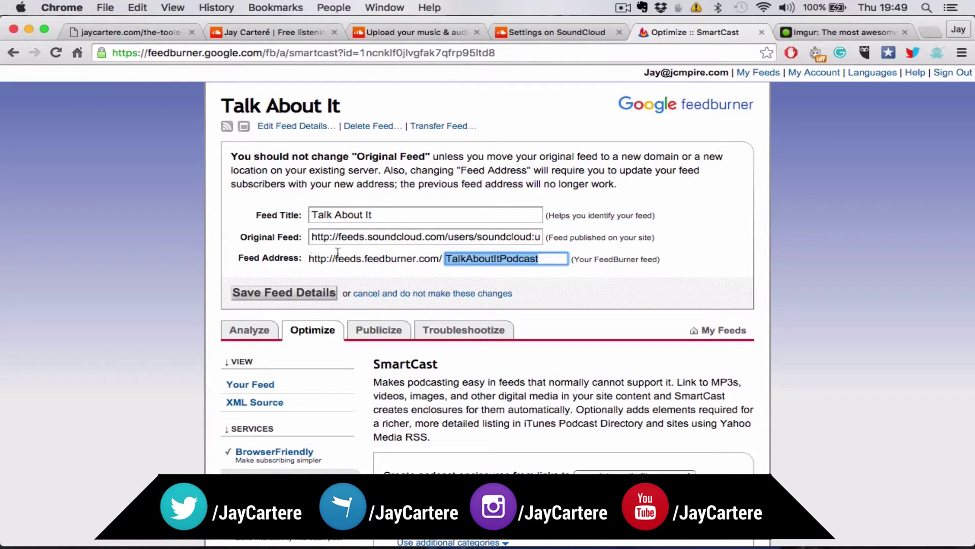
pyautogui.click(569, 258)
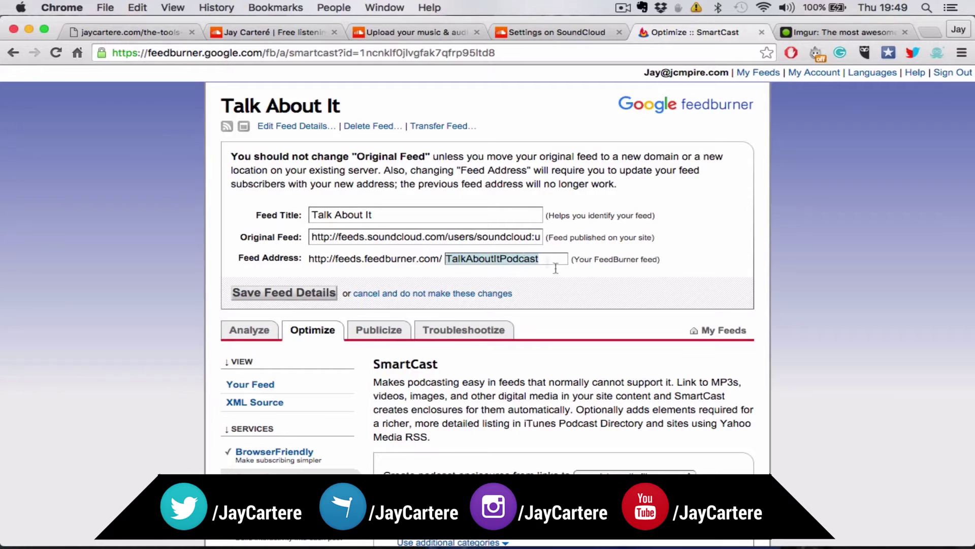